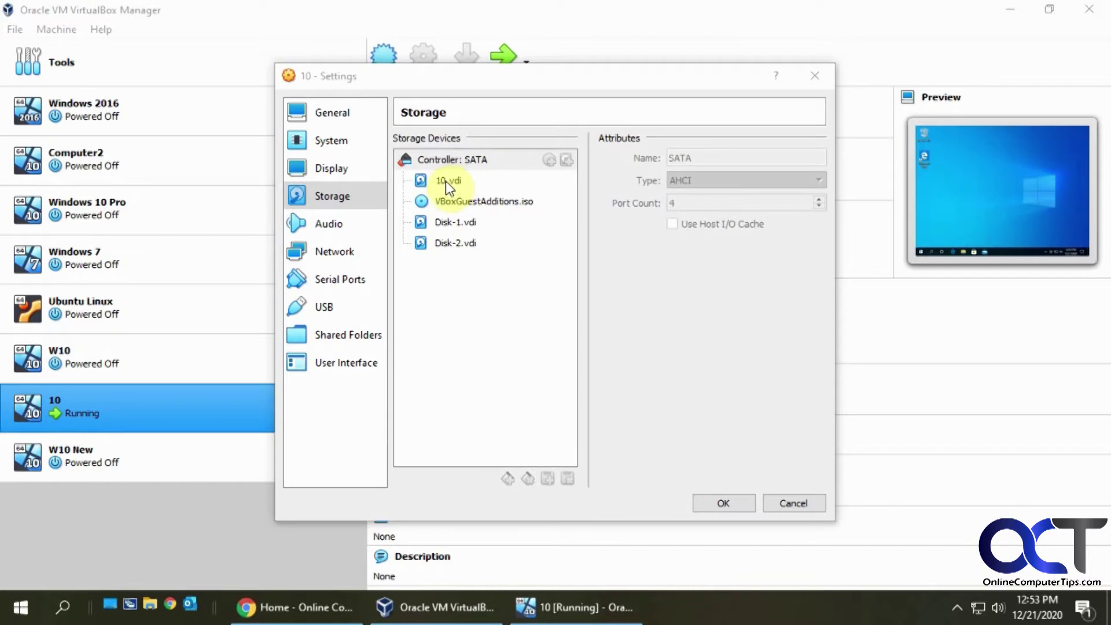
Verify Disk-1.vdi and Disk-2.vdi are 5 GB on SATA ports 2 and 3, then save settings
{"action": "left_click", "coordinate": [457, 223]}
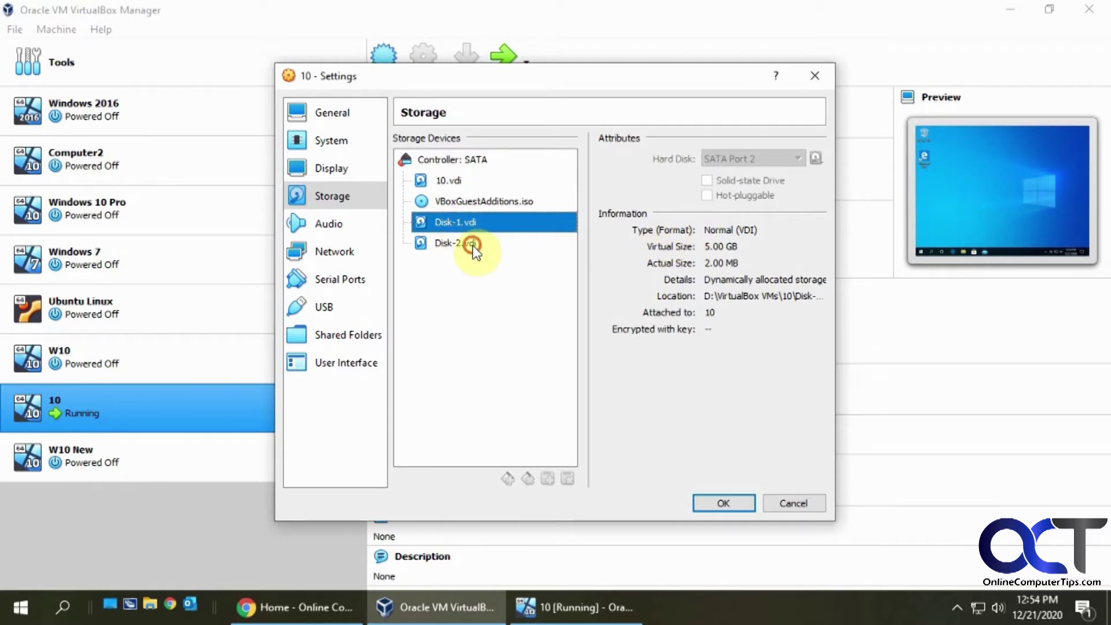
{"action": "left_click", "coordinate": [473, 247]}
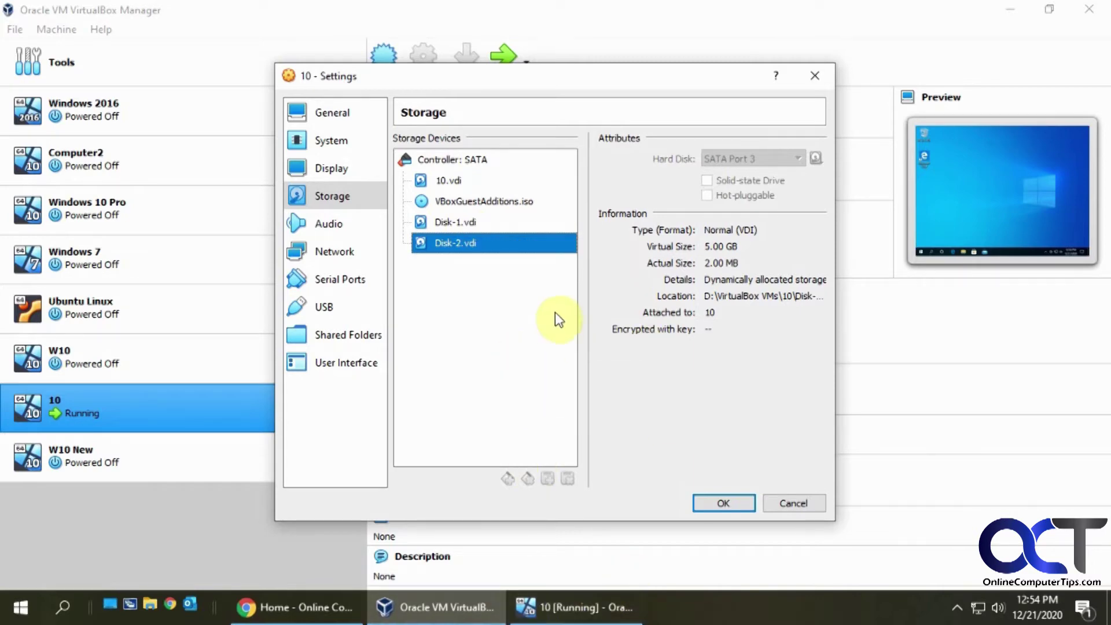
{"action": "left_click", "coordinate": [461, 223]}
{"action": "left_click", "coordinate": [462, 241]}
{"action": "left_click", "coordinate": [739, 504]}
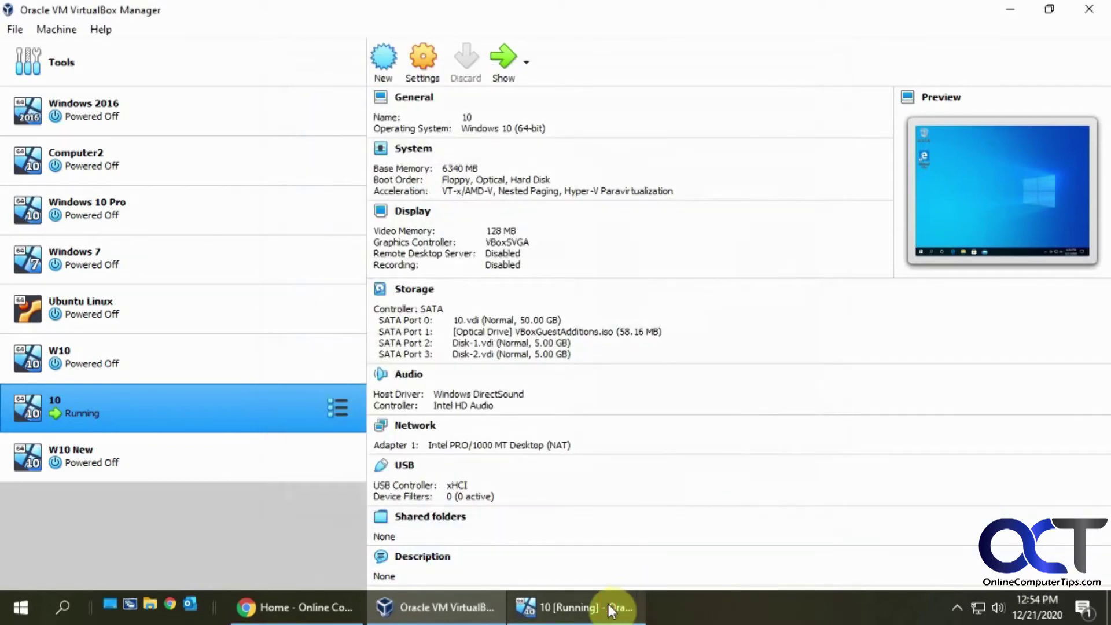
Bring the Windows 10 VM forward and launch Disk Management by searching 'disk management'
{"action": "left_click", "coordinate": [613, 606]}
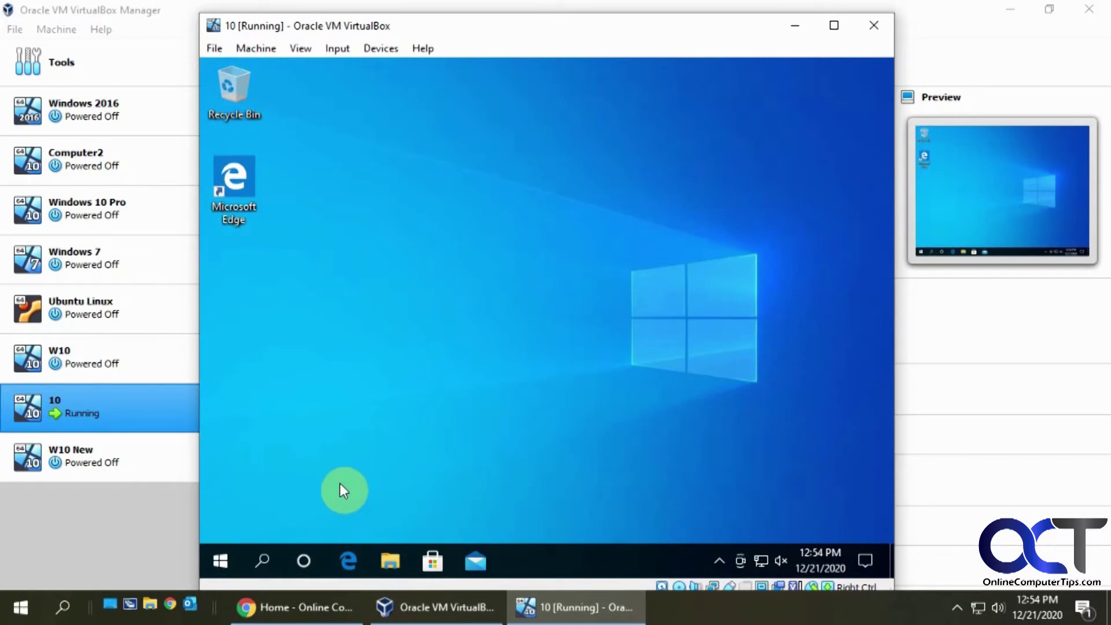
{"action": "left_click", "coordinate": [229, 559]}
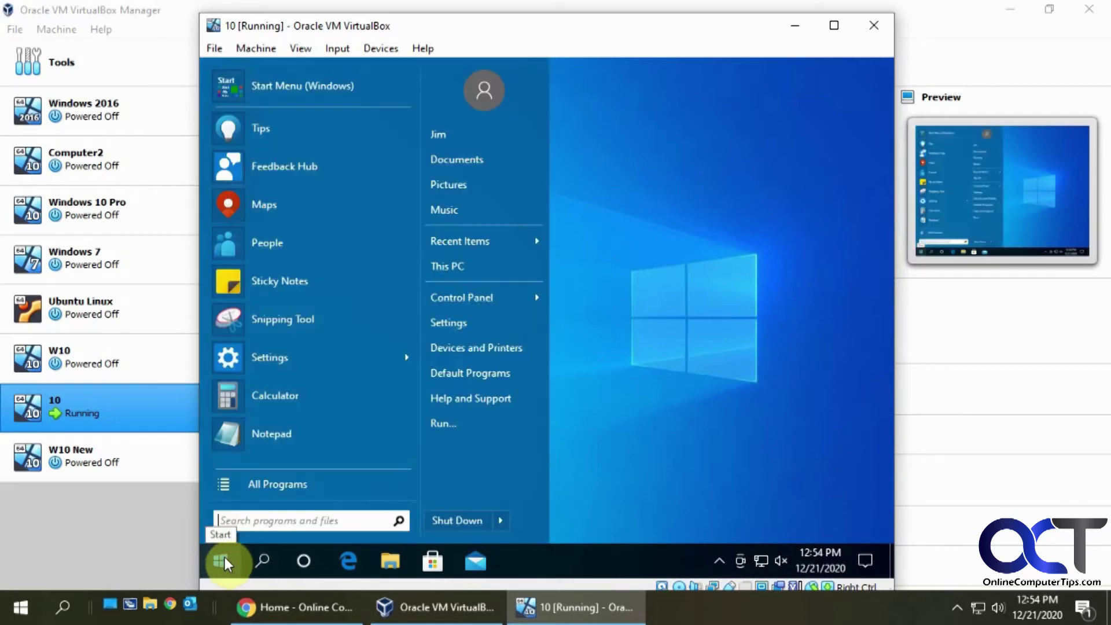
{"action": "type", "text": "disk mana"}
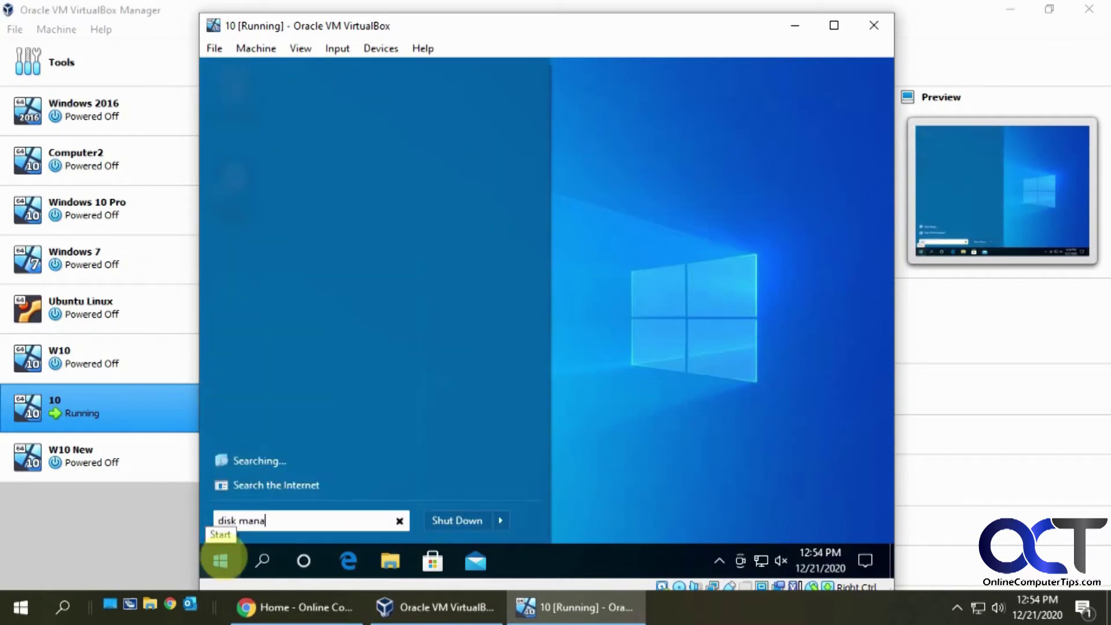
{"action": "type", "text": "gement"}
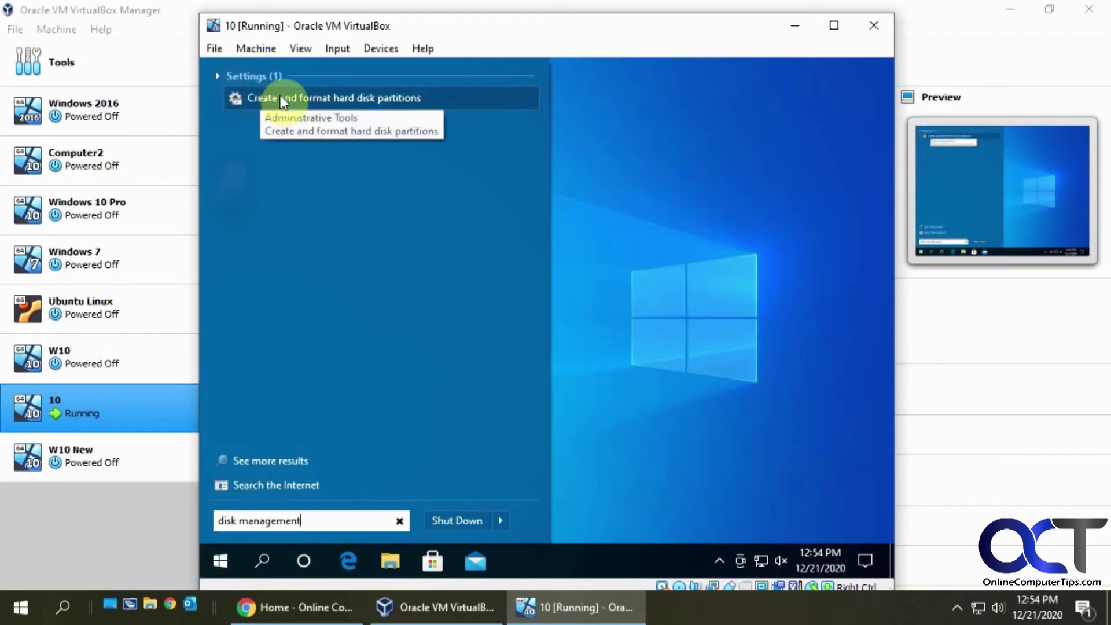
{"action": "left_click", "coordinate": [295, 103]}
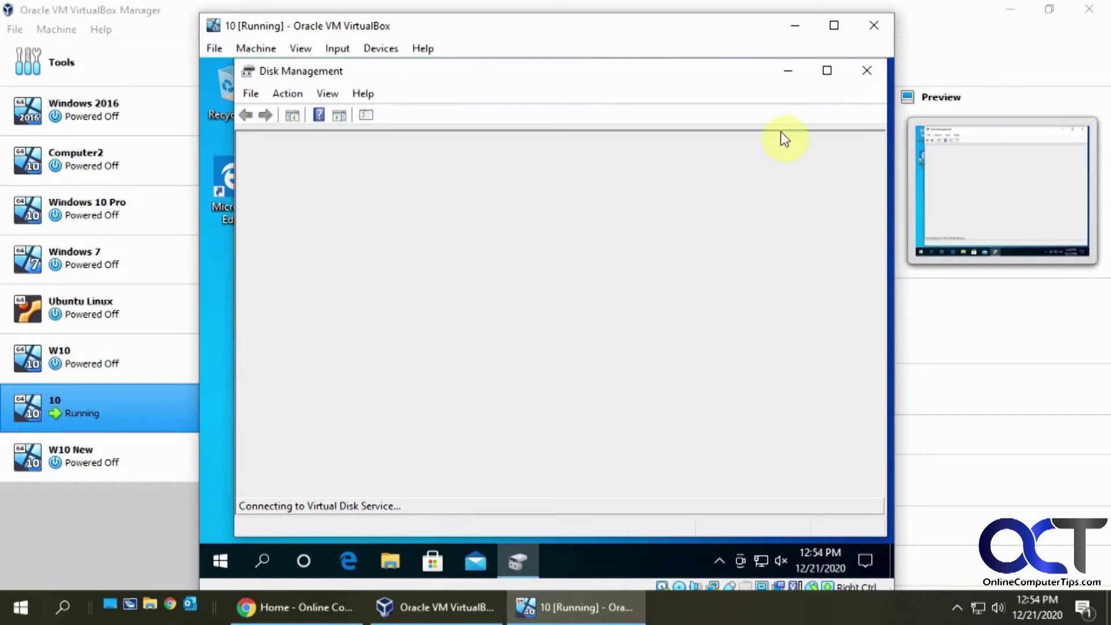
Maximize Disk Management and initialize Disk 1 and Disk 2 with the GPT partition style
{"action": "left_click", "coordinate": [828, 72]}
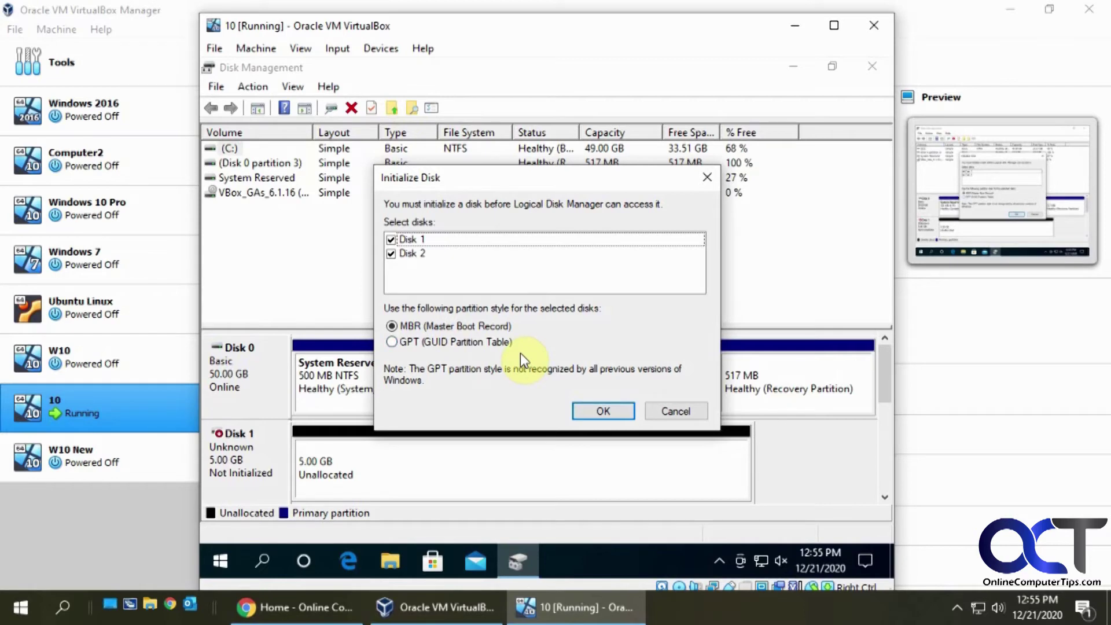
{"action": "left_click", "coordinate": [394, 342]}
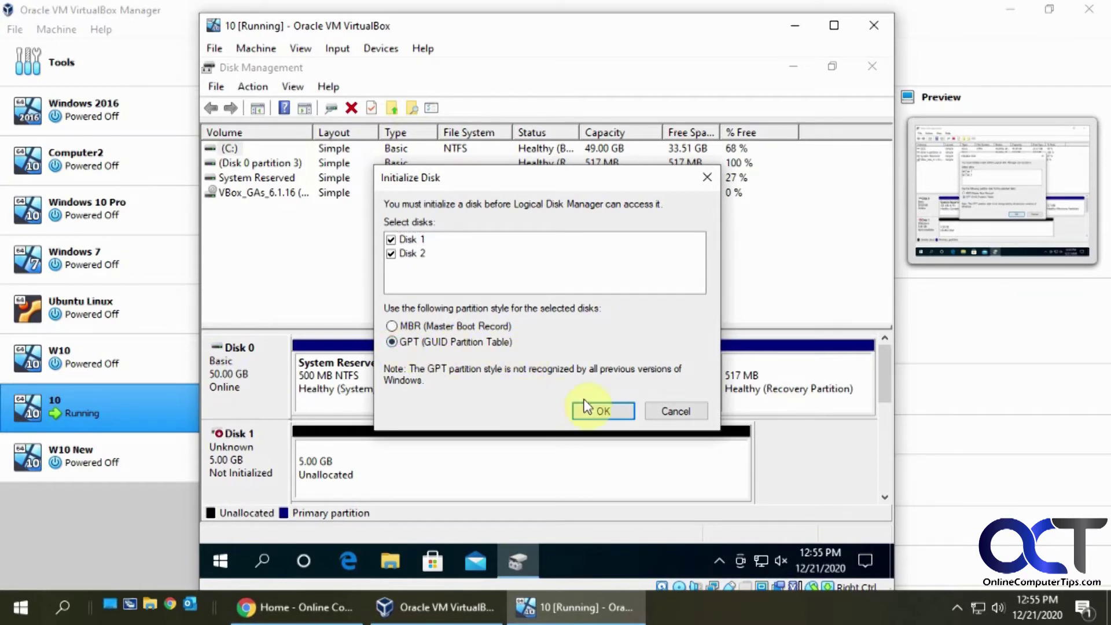
{"action": "left_click", "coordinate": [599, 413]}
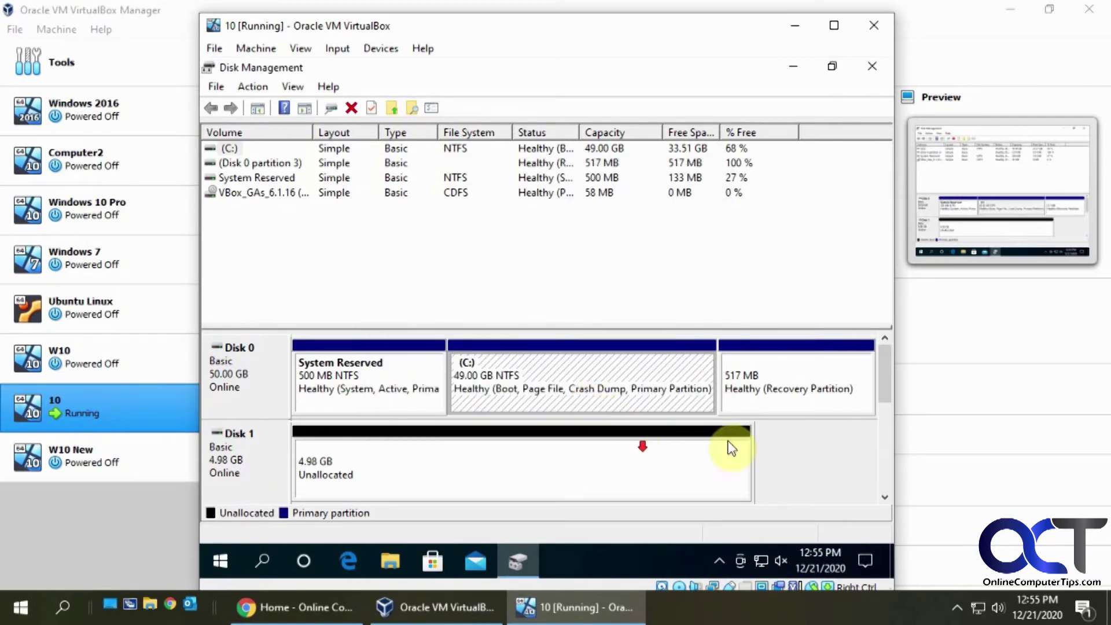
Enlarge the disk map and start a New Mirrored Volume from Disk 1's unallocated space
{"action": "left_click_drag", "start_coordinate": [884, 379], "coordinate": [878, 405]}
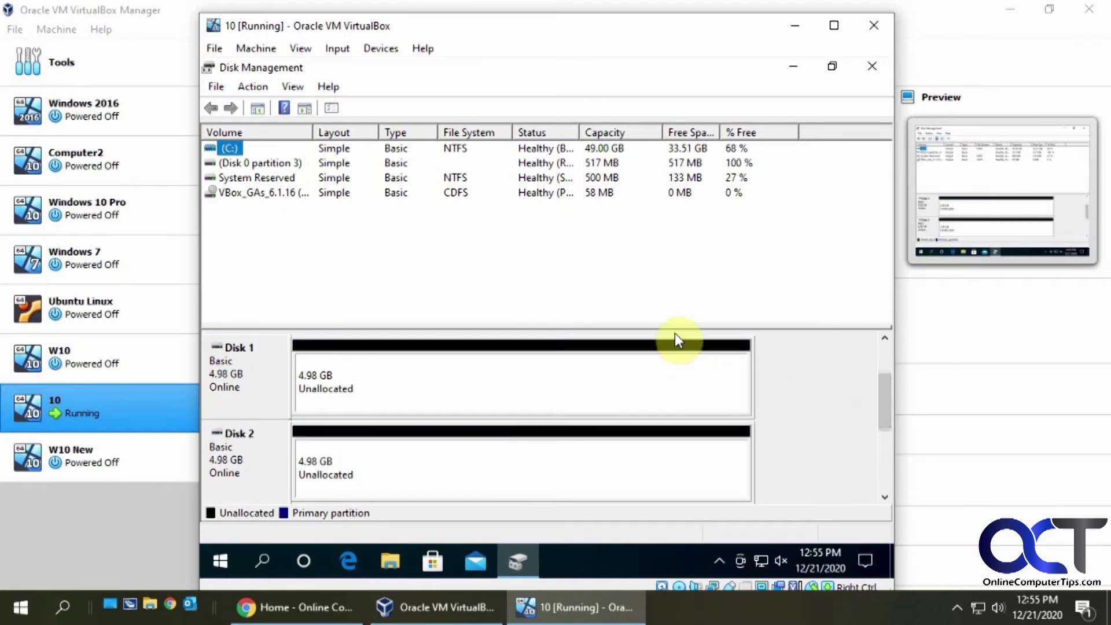
{"action": "left_click_drag", "start_coordinate": [675, 329], "coordinate": [675, 254]}
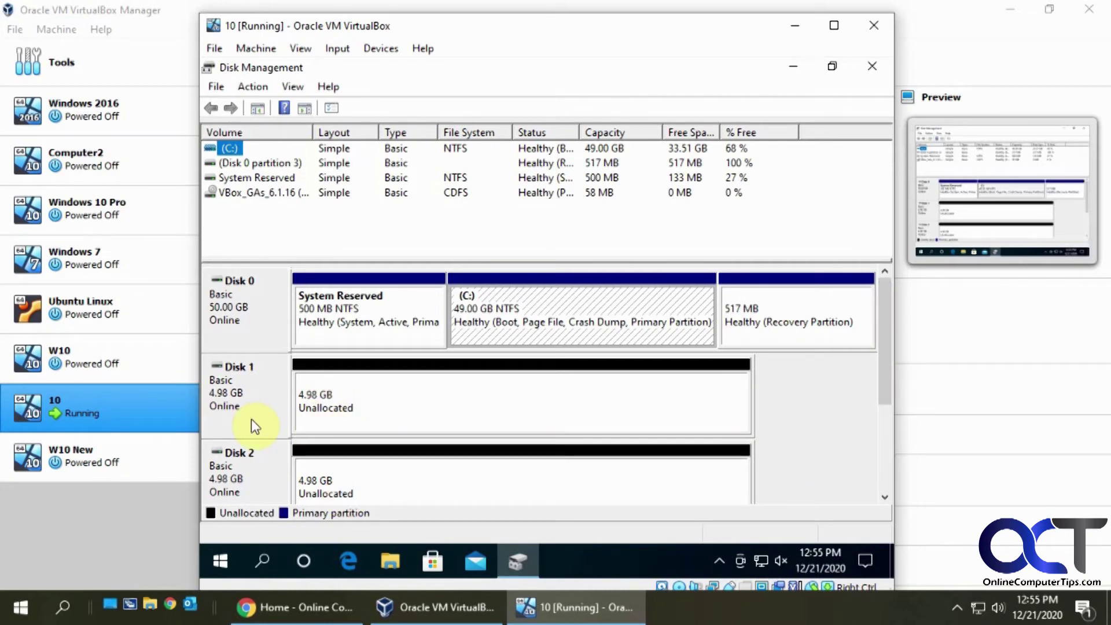
{"action": "right_click", "coordinate": [313, 409]}
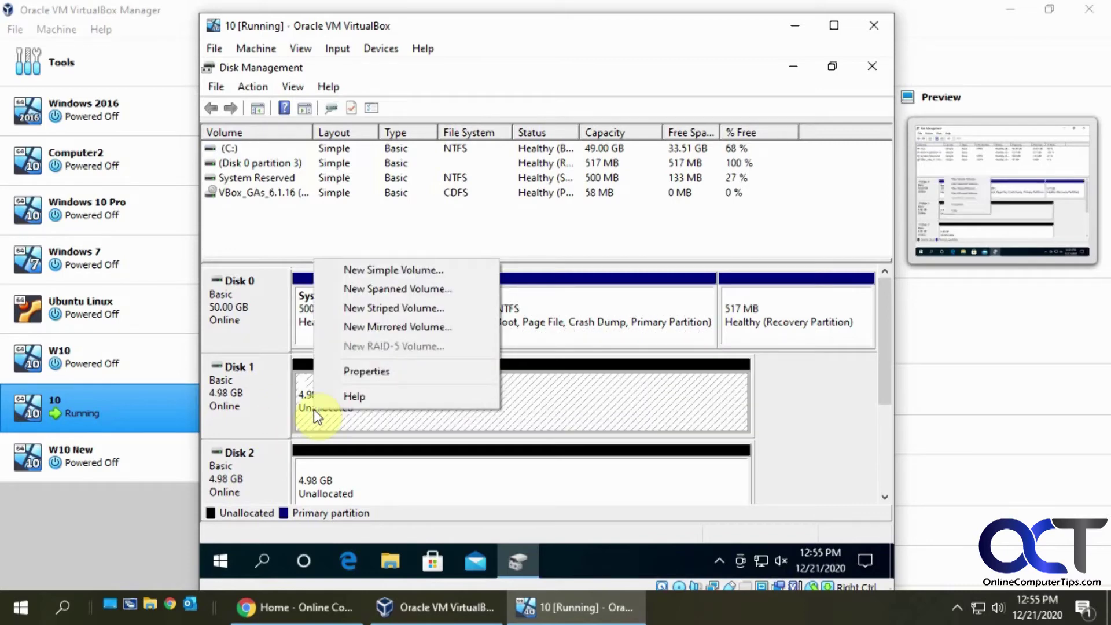
{"action": "left_click", "coordinate": [387, 328]}
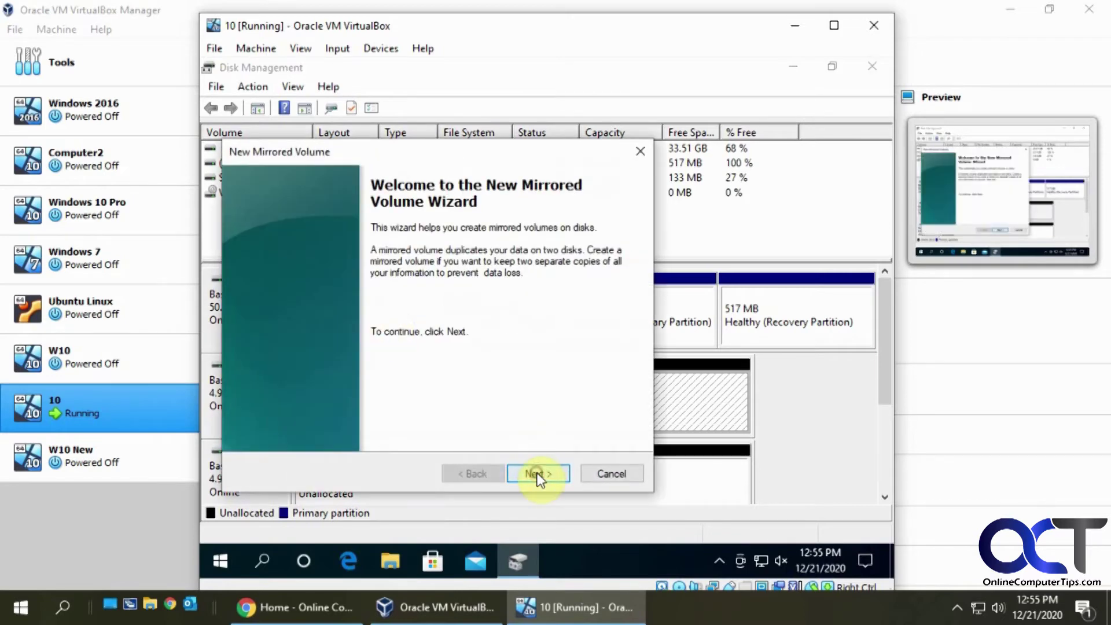
Select Disk 2 alongside Disk 1, 5102 MB each, as members of the mirrored volume
{"action": "left_click", "coordinate": [535, 474]}
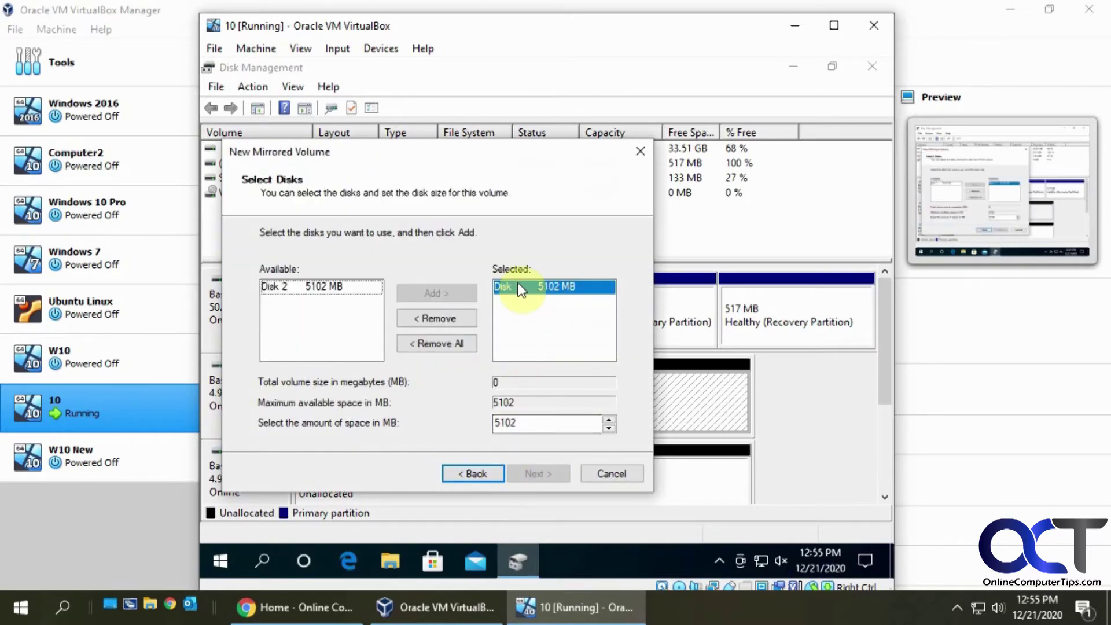
{"action": "left_click_drag", "start_coordinate": [527, 152], "coordinate": [660, 119]}
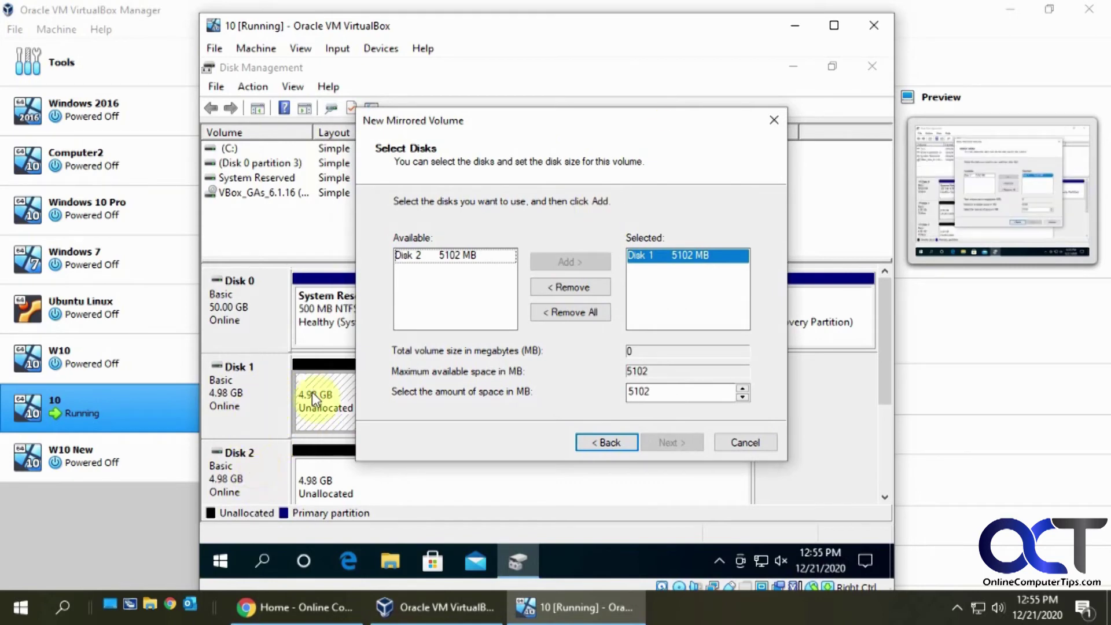
{"action": "left_click", "coordinate": [455, 257]}
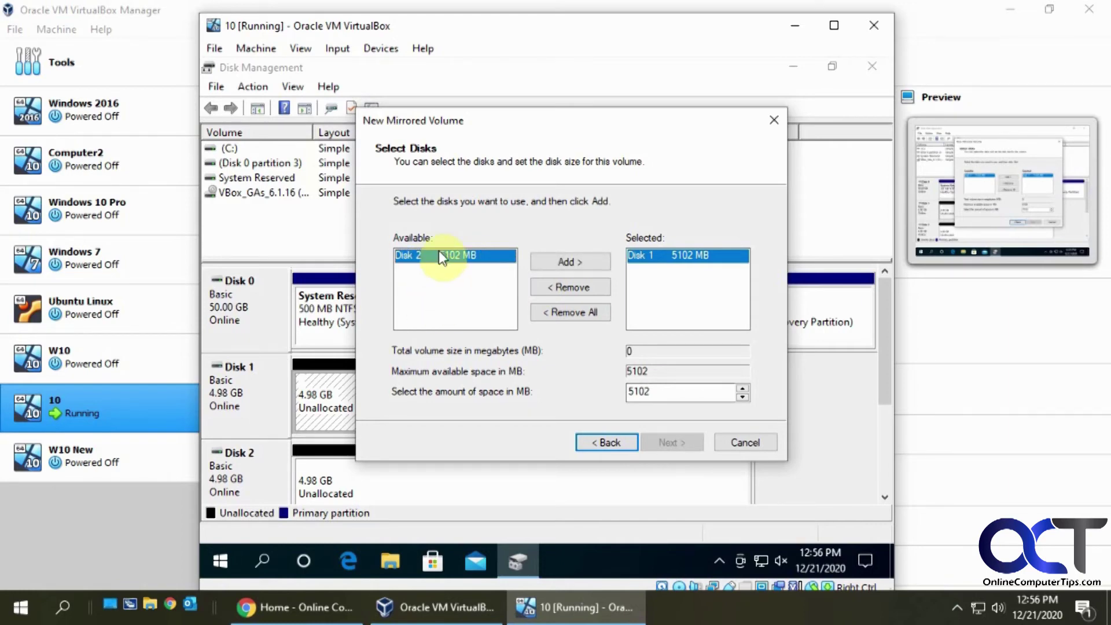
{"action": "left_click", "coordinate": [580, 264]}
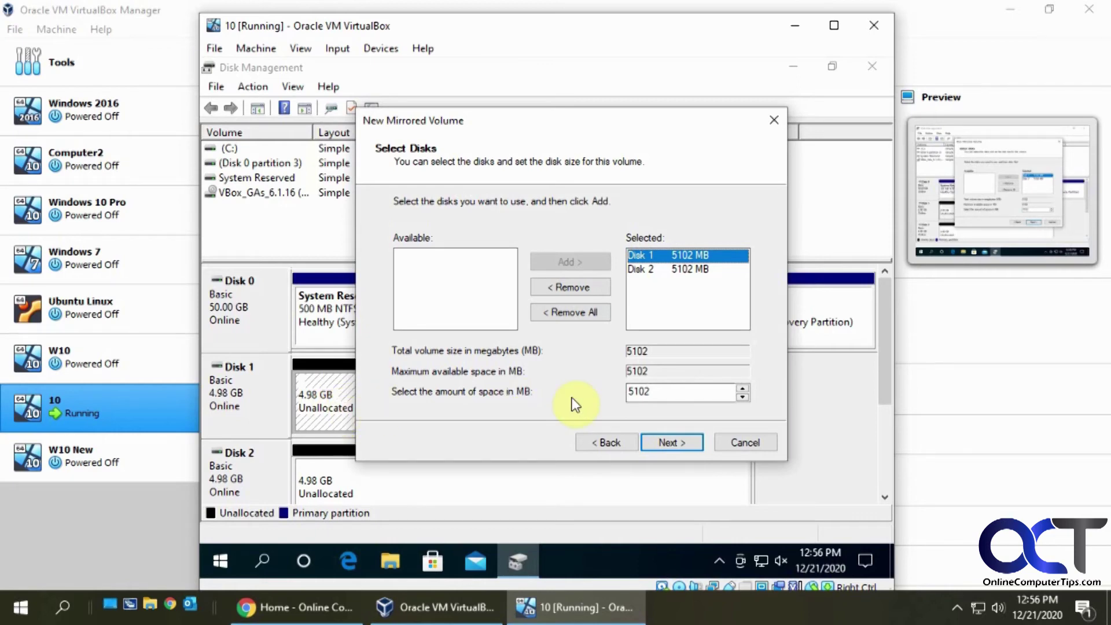
{"action": "left_click", "coordinate": [663, 444]}
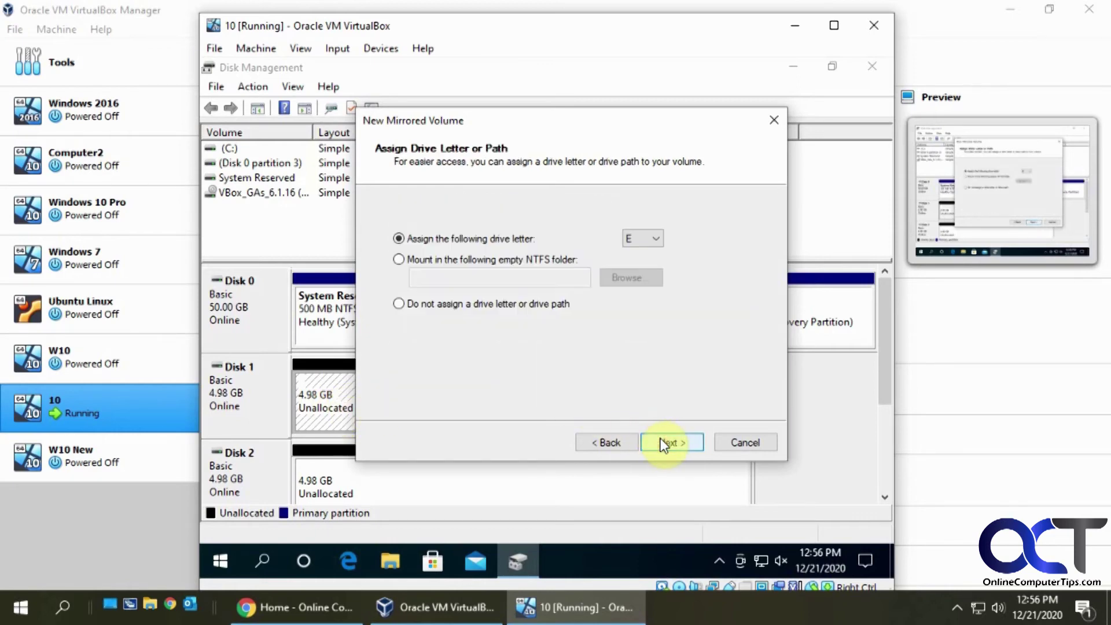
Assign drive letter M to the new mirrored volume
{"action": "left_click", "coordinate": [654, 240]}
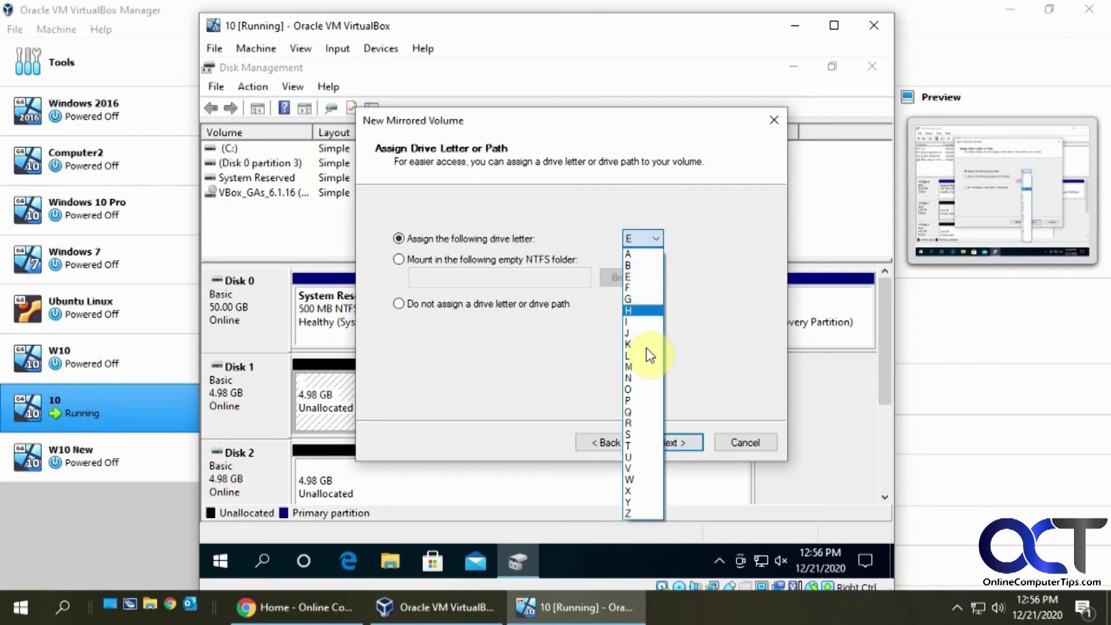
{"action": "left_click", "coordinate": [647, 371]}
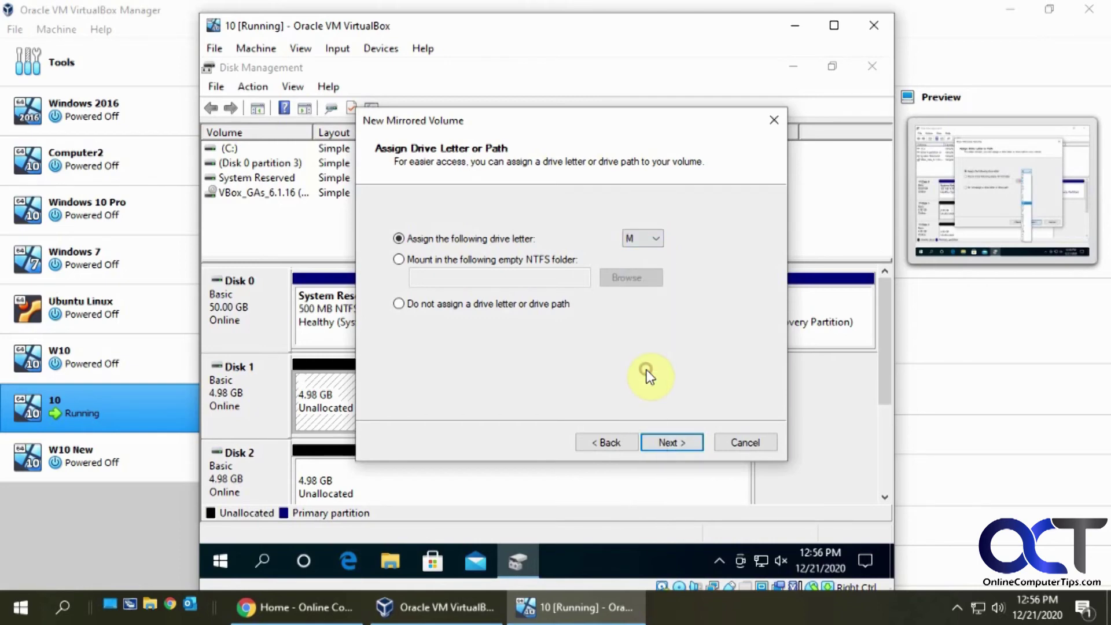
{"action": "left_click", "coordinate": [668, 442]}
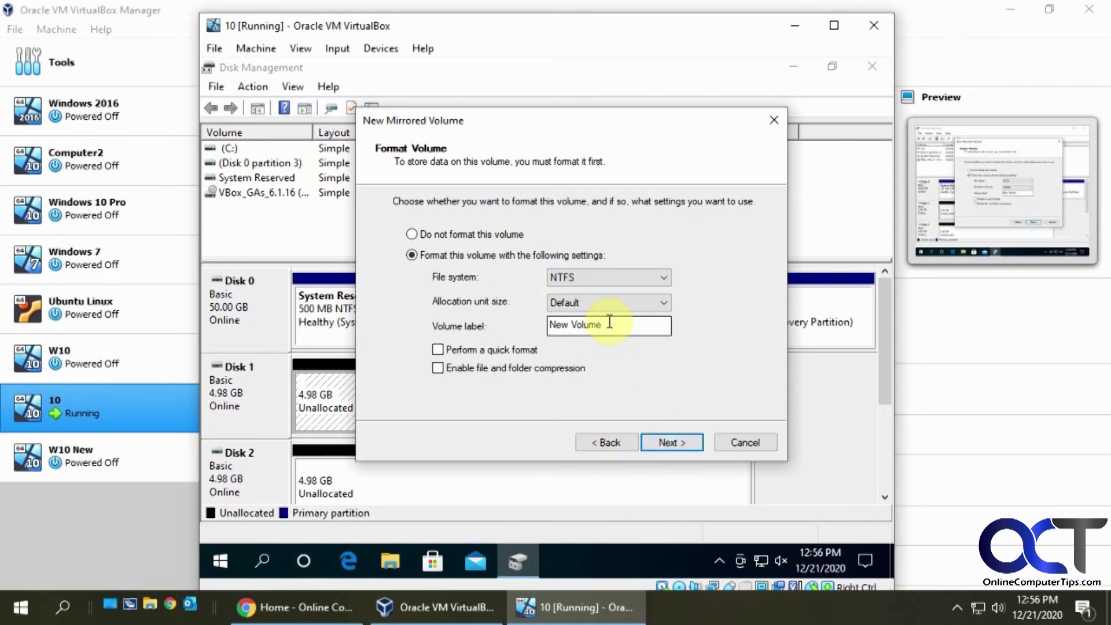
Format it as NTFS labelled 'Mirror' with quick format, and finish the wizard
{"action": "left_click_drag", "start_coordinate": [609, 324], "coordinate": [548, 325]}
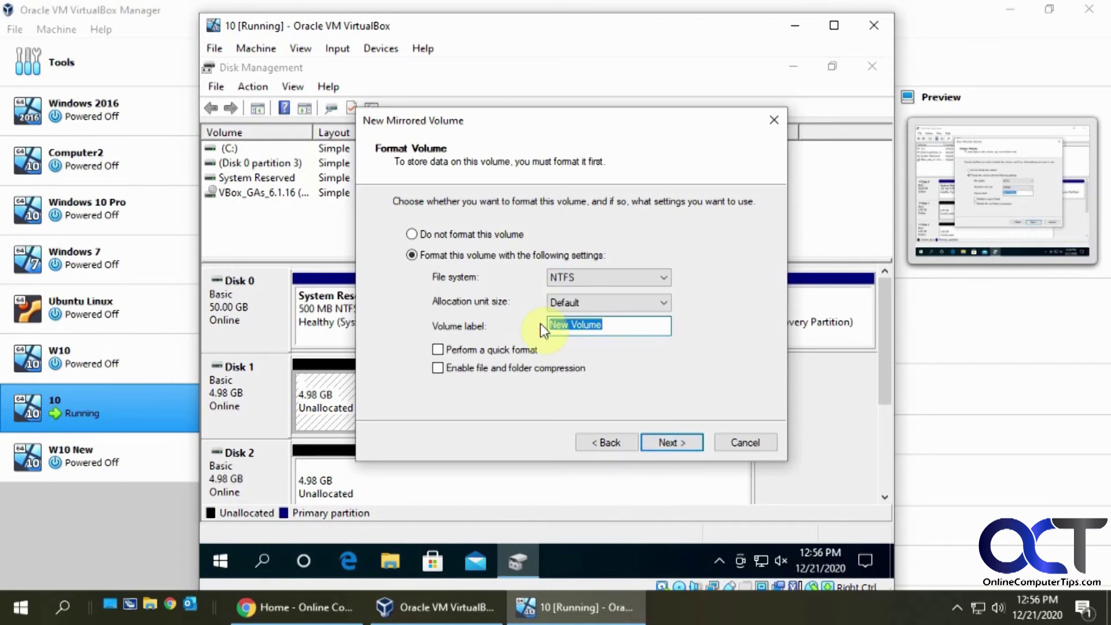
{"action": "type", "text": "Mirror"}
{"action": "left_click", "coordinate": [501, 350]}
{"action": "left_click", "coordinate": [670, 444]}
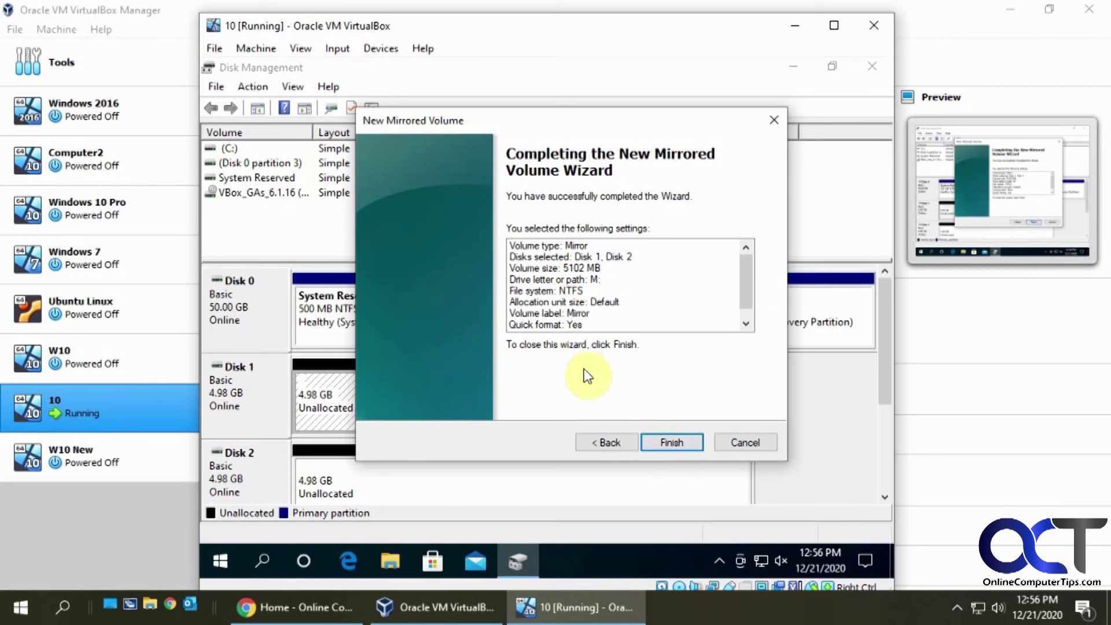
{"action": "left_click", "coordinate": [678, 444]}
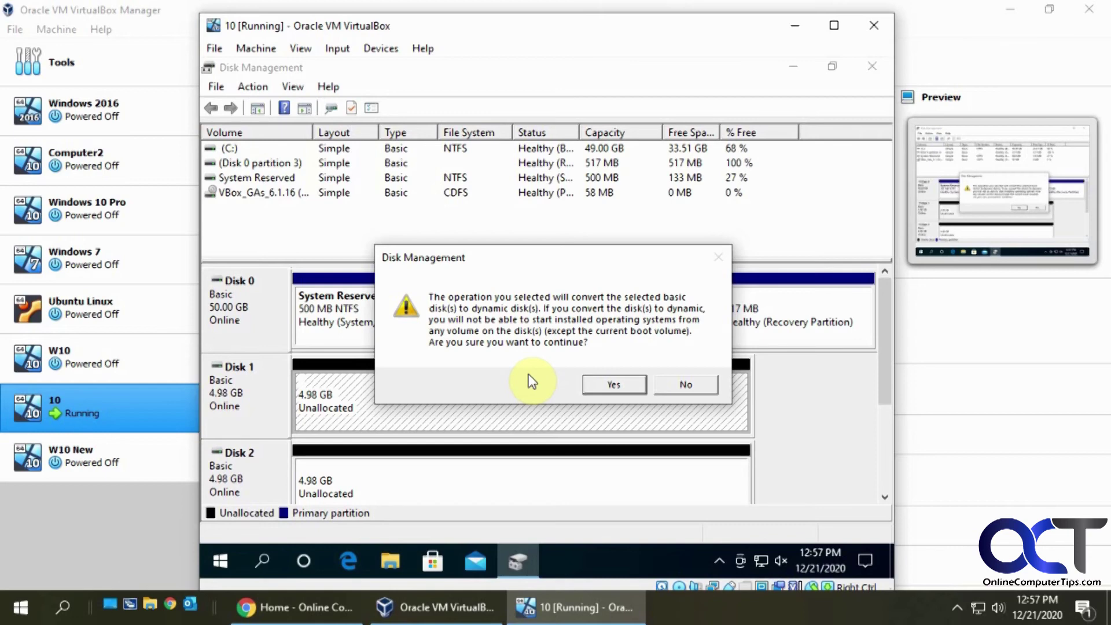
Approve converting Disk 1 and Disk 2 to dynamic disks so the mirror is created
{"action": "left_click", "coordinate": [612, 385]}
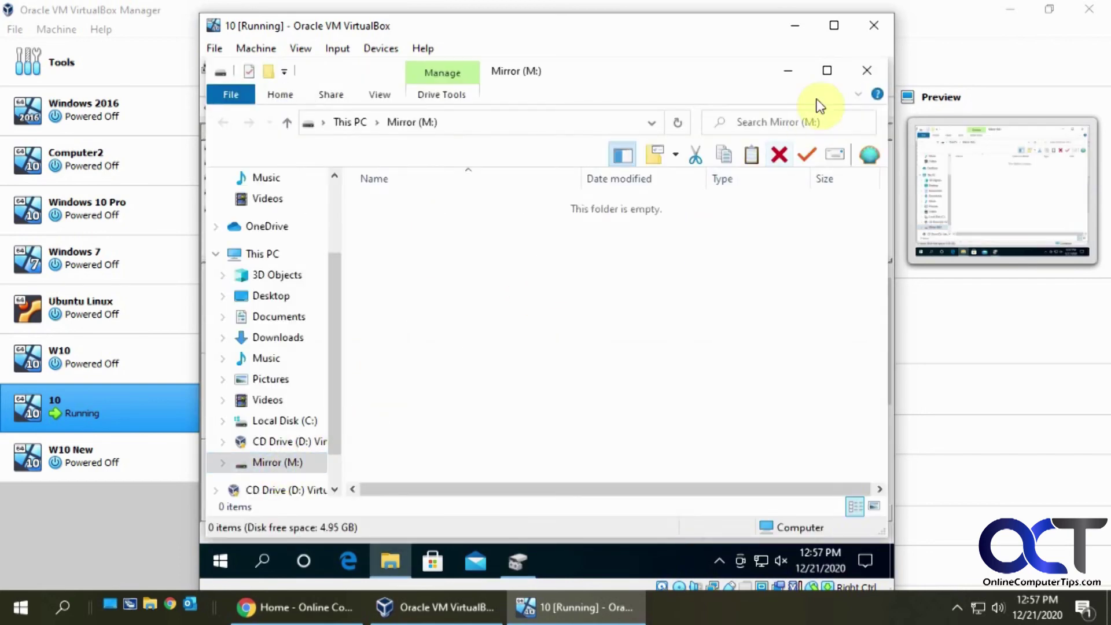
Minimize the empty M: Explorer window and return to Disk Management showing the healthy Mirror volume
{"action": "left_click", "coordinate": [791, 76]}
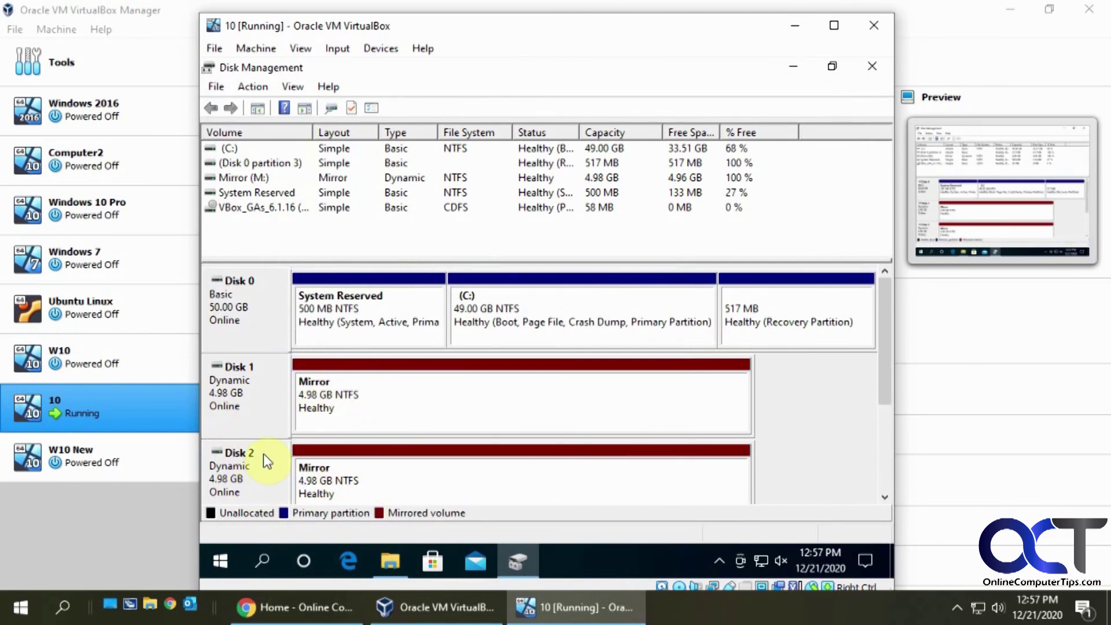
{"action": "left_click", "coordinate": [515, 559]}
{"action": "left_click", "coordinate": [393, 560]}
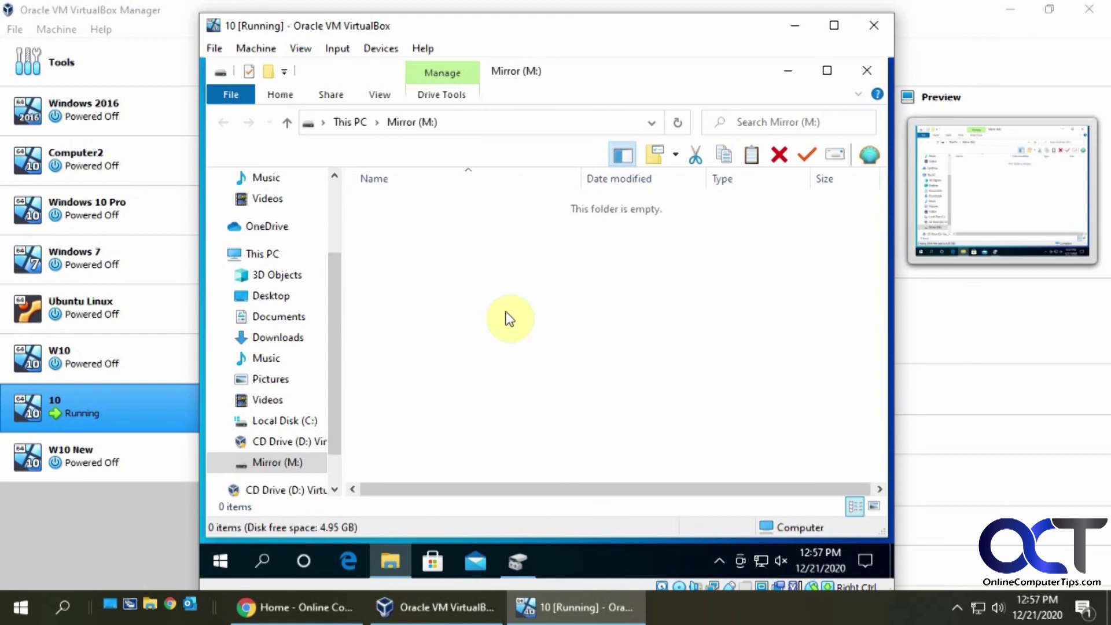
{"action": "left_click", "coordinate": [790, 72]}
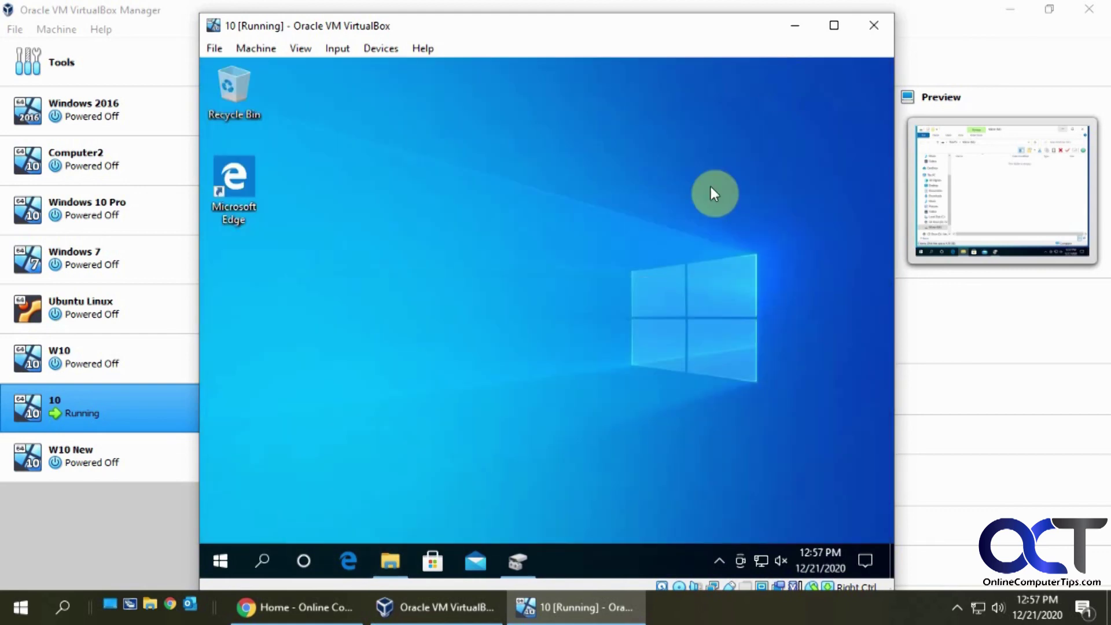
{"action": "mouse_move", "coordinate": [397, 566]}
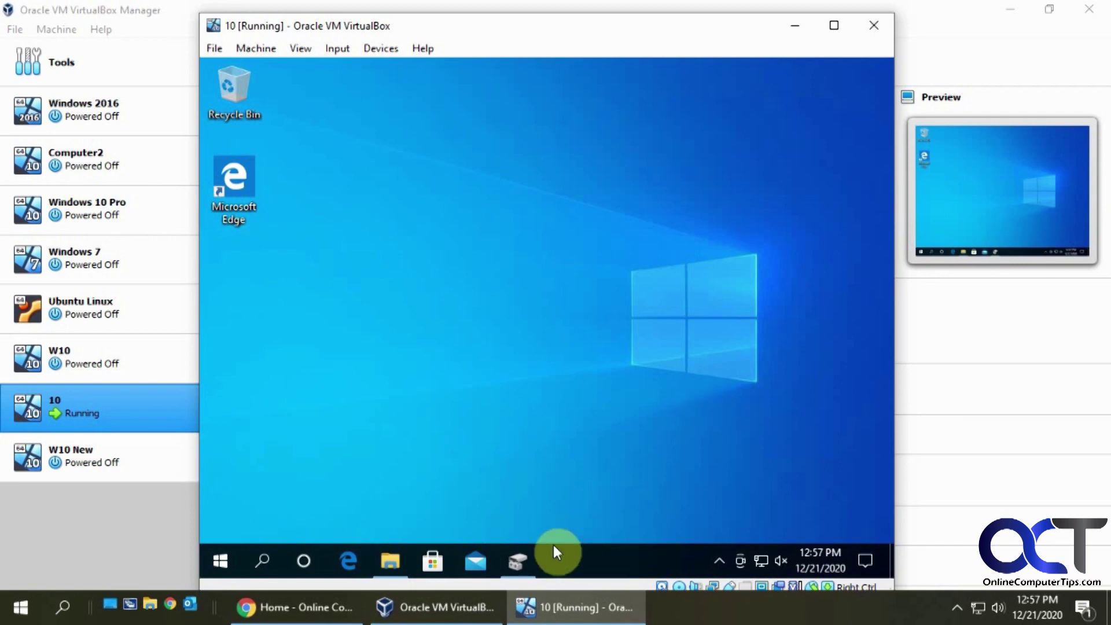
{"action": "left_click", "coordinate": [519, 562]}
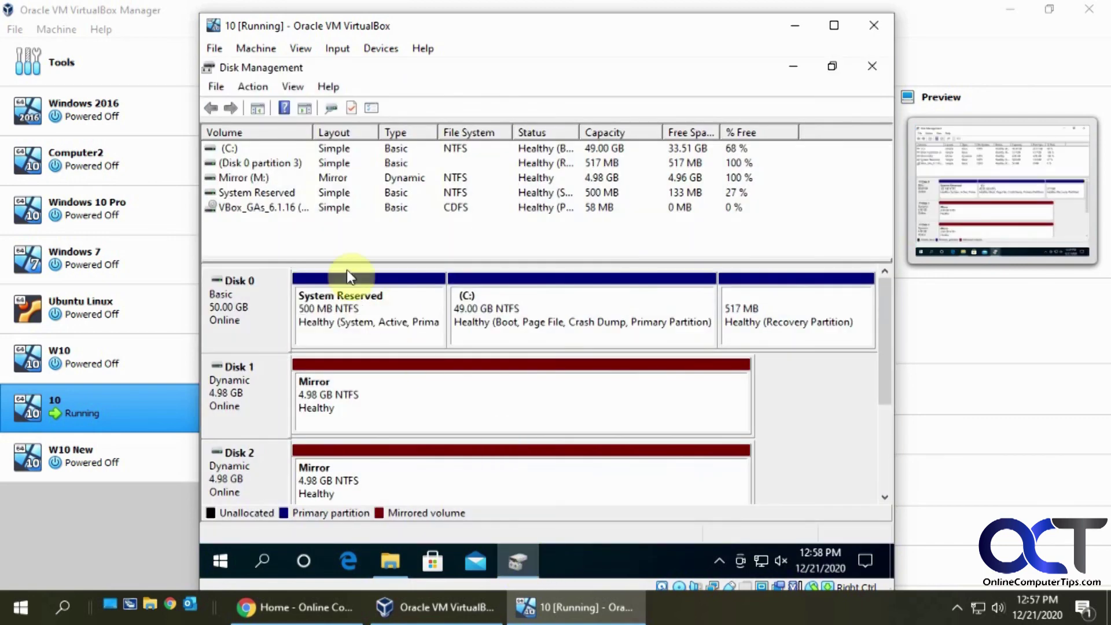